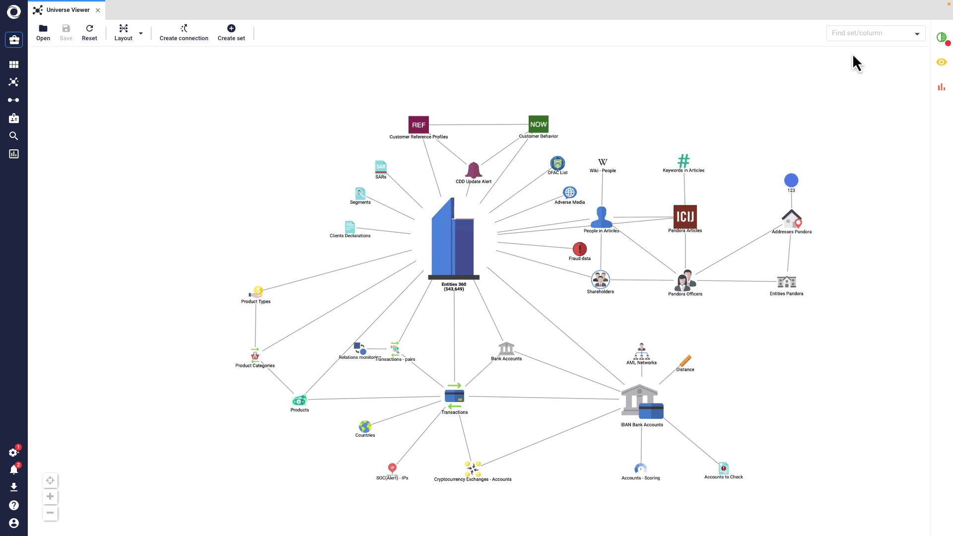
Show the Thomson Reuters CLEAR set group in the universe graph via Show/hide.
click(943, 39)
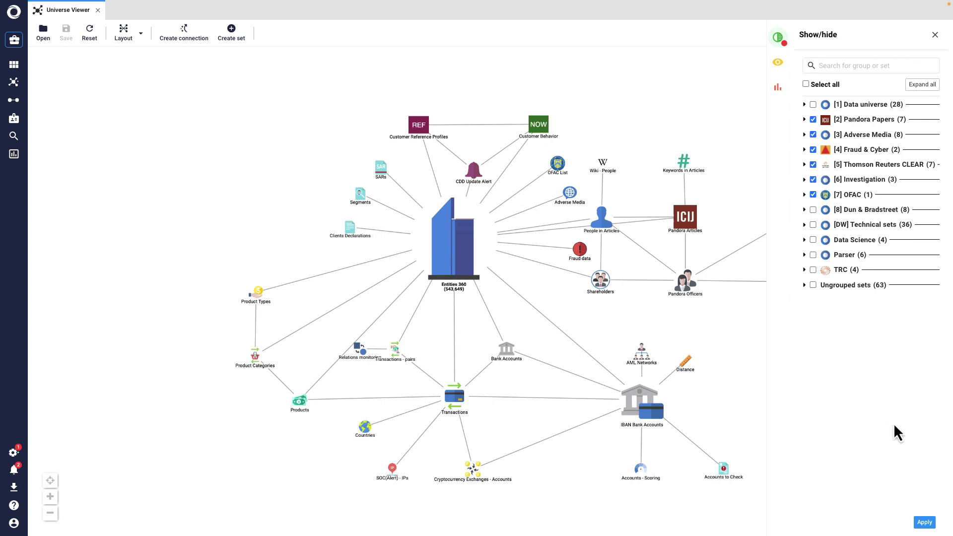
click(925, 522)
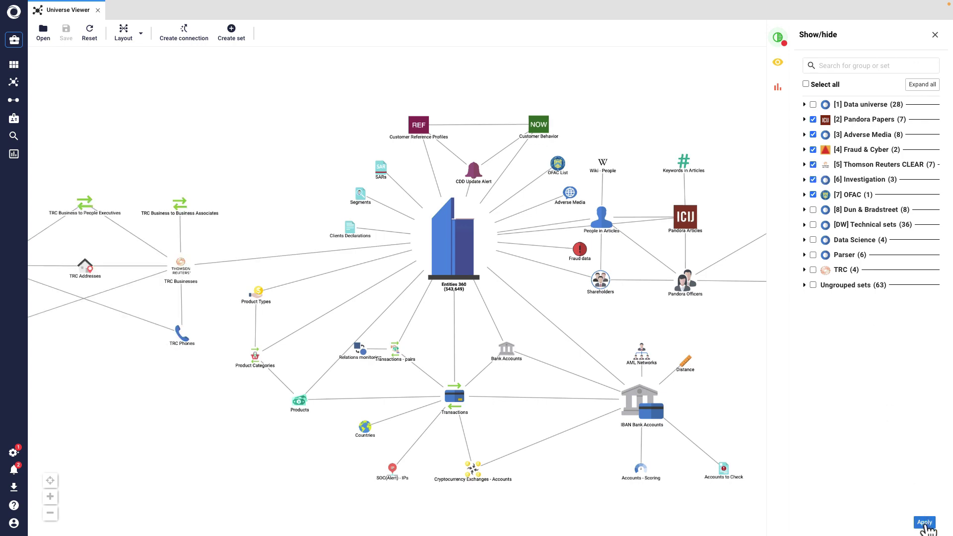
click(936, 35)
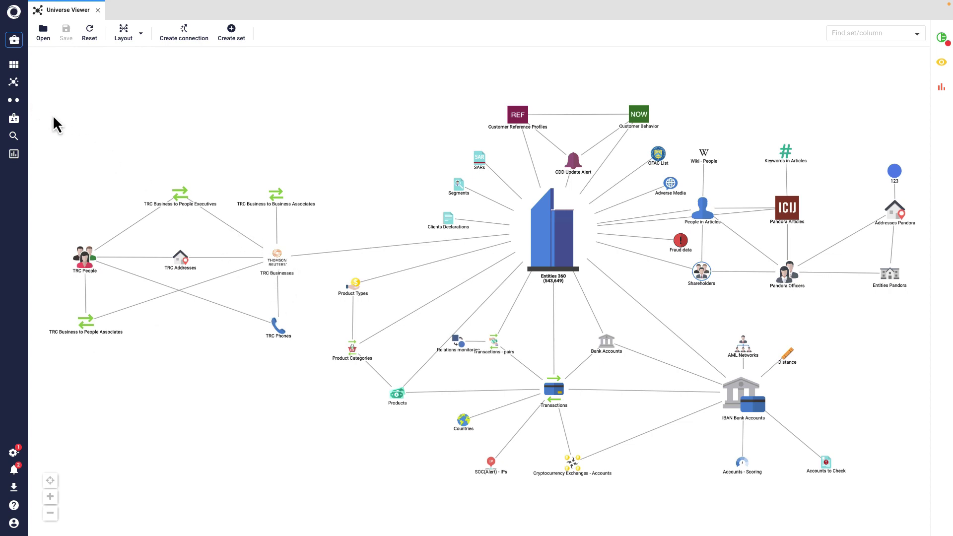
Search company names for 'sunny*' and open the Entities 360 Sunnyside Gas record's dashboards.
mouse_move(14, 149)
click(14, 137)
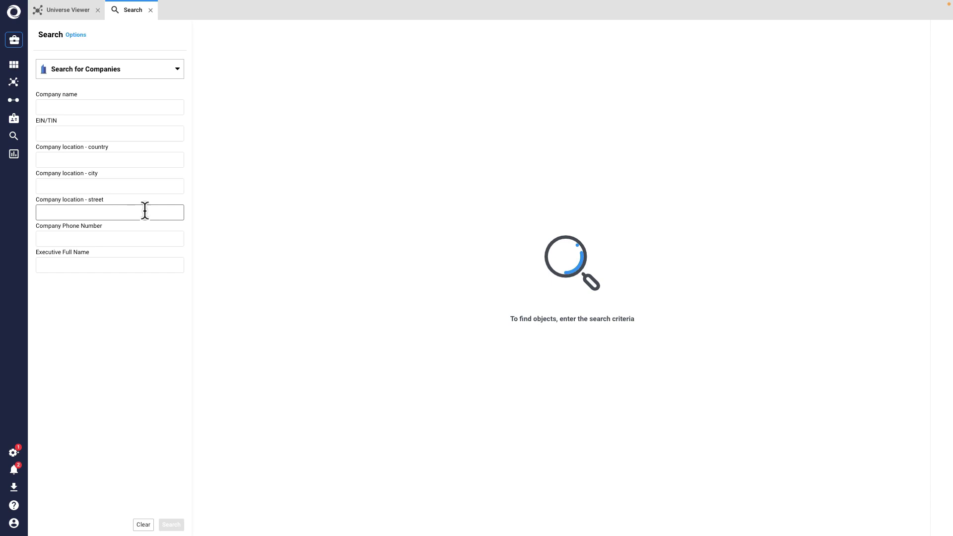
click(66, 107)
text(sunny*)
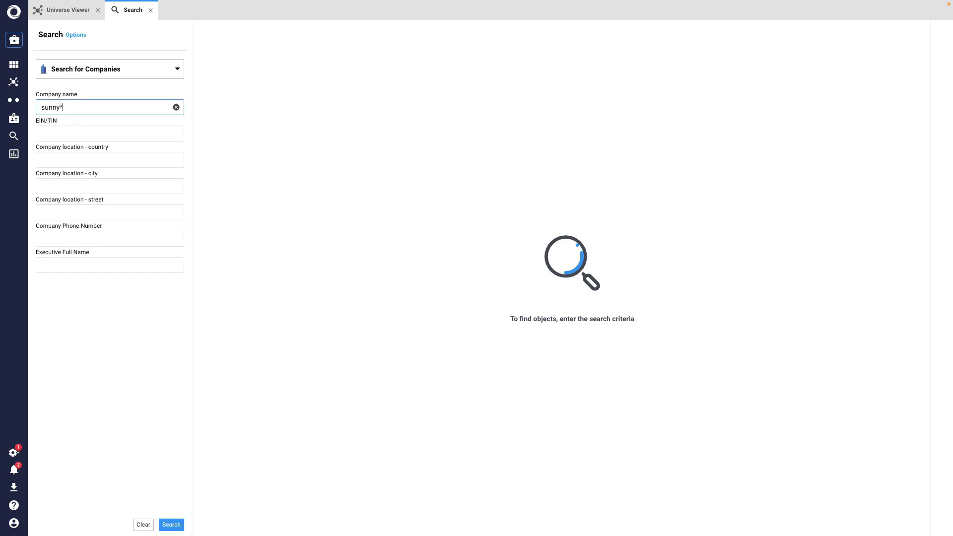
key(Return)
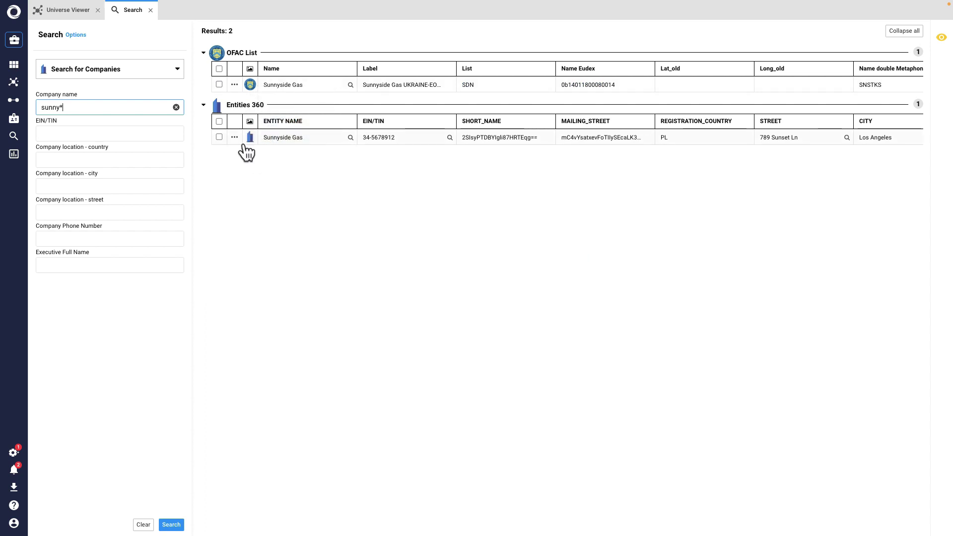
click(235, 137)
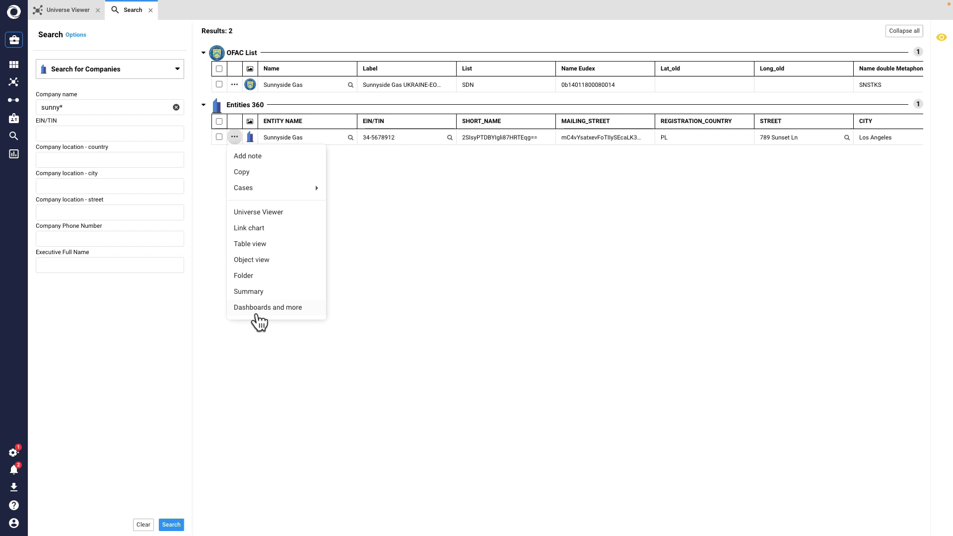
click(258, 308)
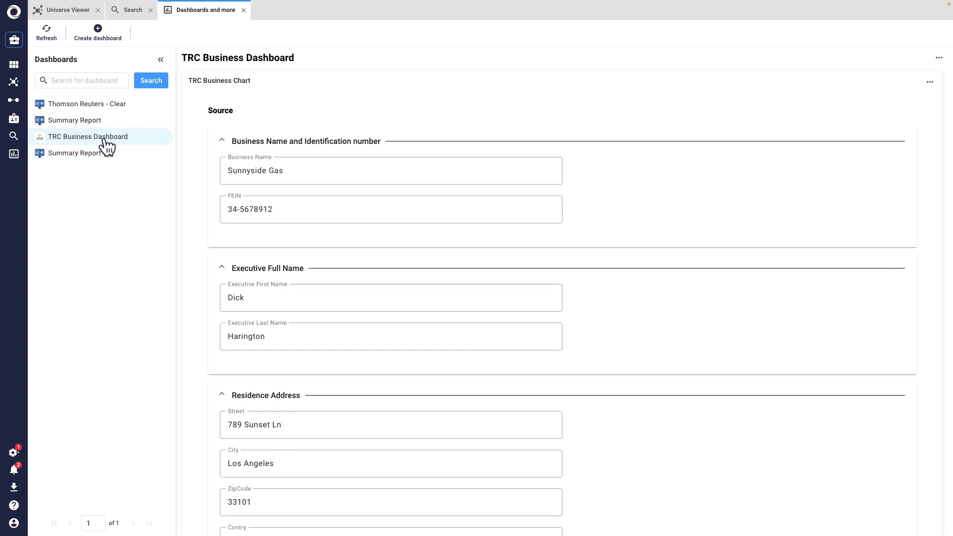
Run the TRC search, select the Los Angeles Sunnyside Gas match, and fetch the company.
scroll(229, 214, down, 3)
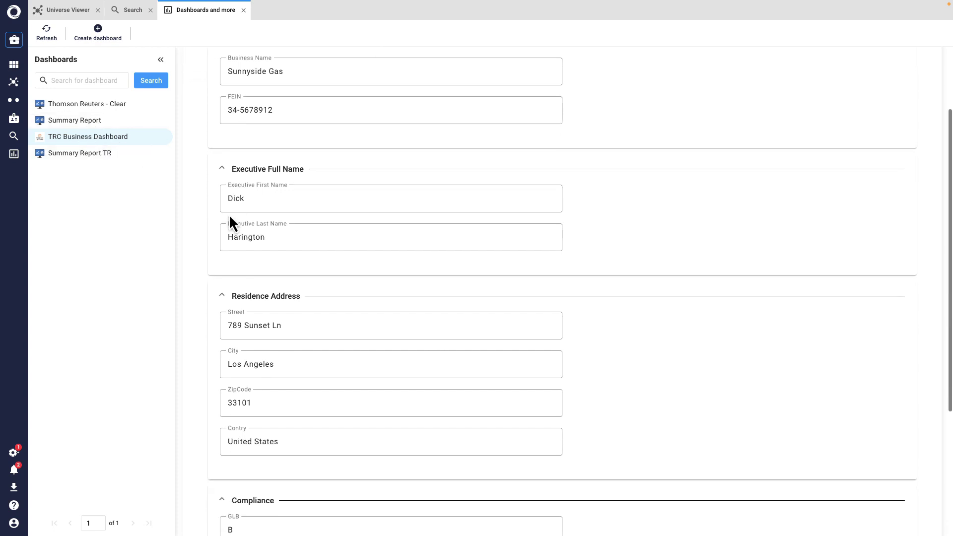
scroll(289, 237, down, 3)
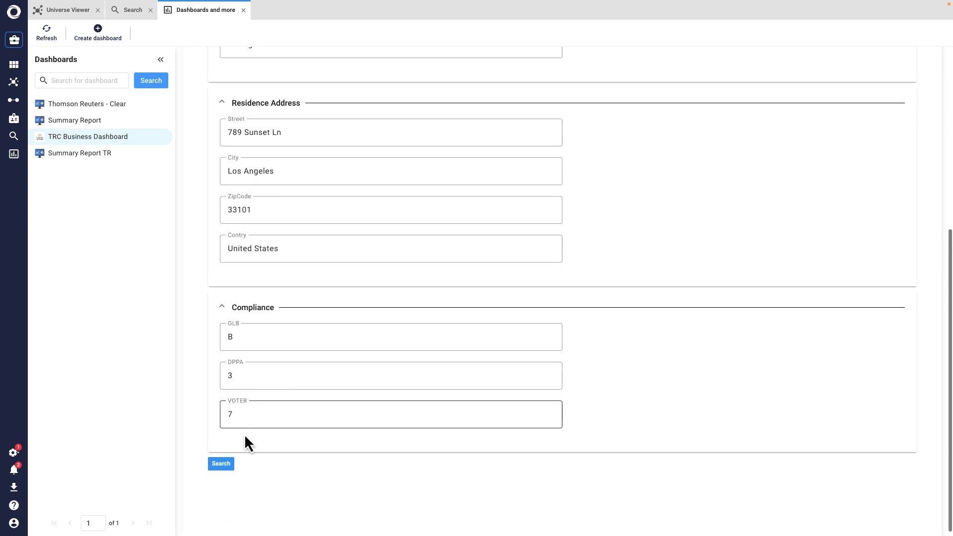
click(222, 462)
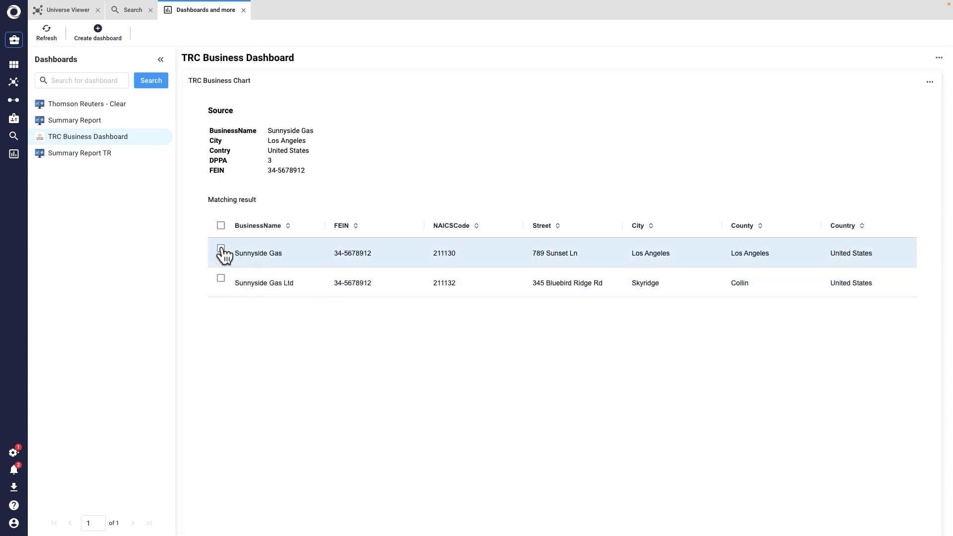
click(221, 248)
scroll(431, 257, down, 3)
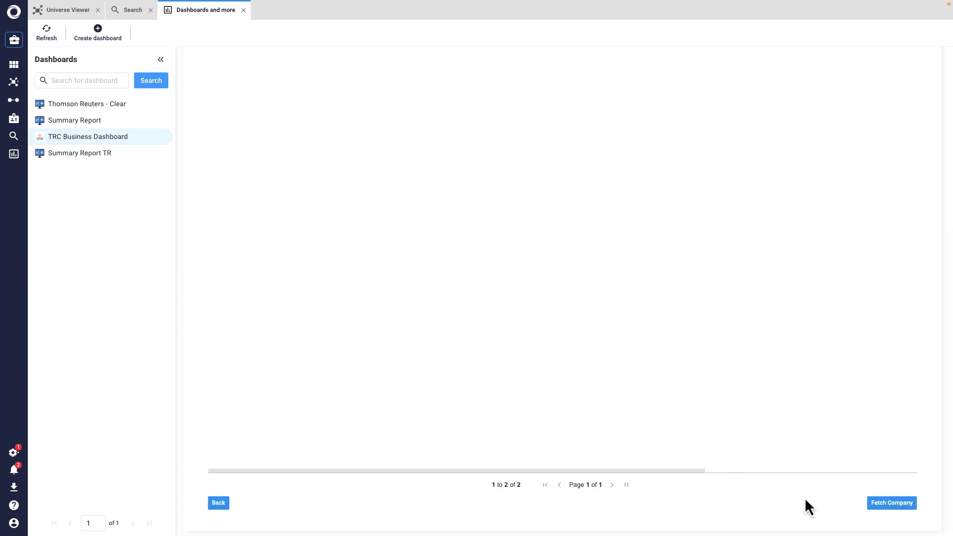
click(882, 507)
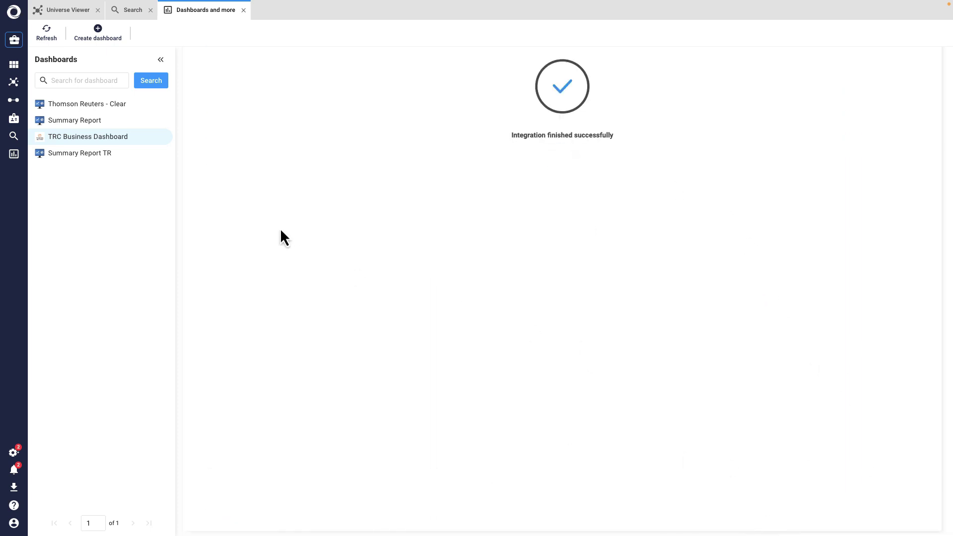
Review the Summary Report TR dashboard's OFAC, WorldCheck, sanctions, bankruptcy and SAR results.
click(74, 154)
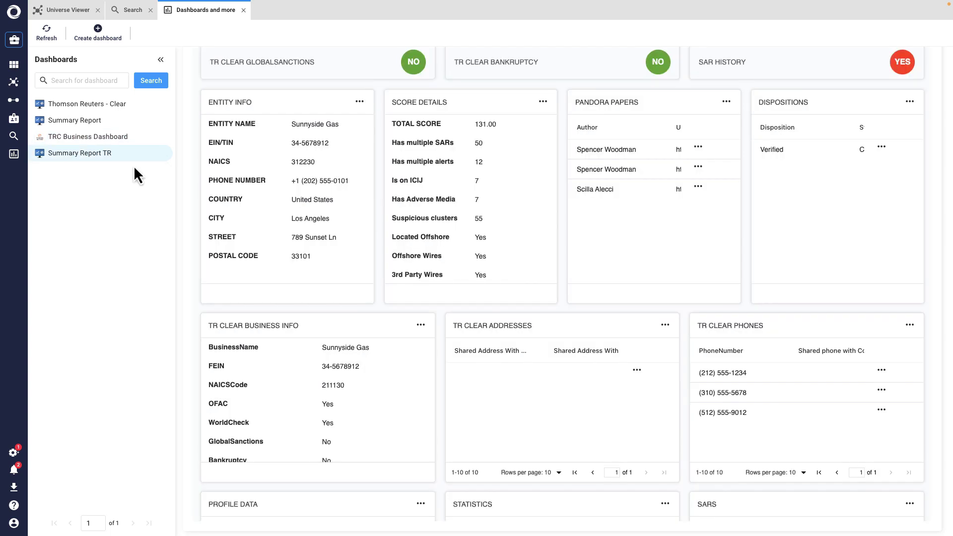
scroll(282, 137, up, 3)
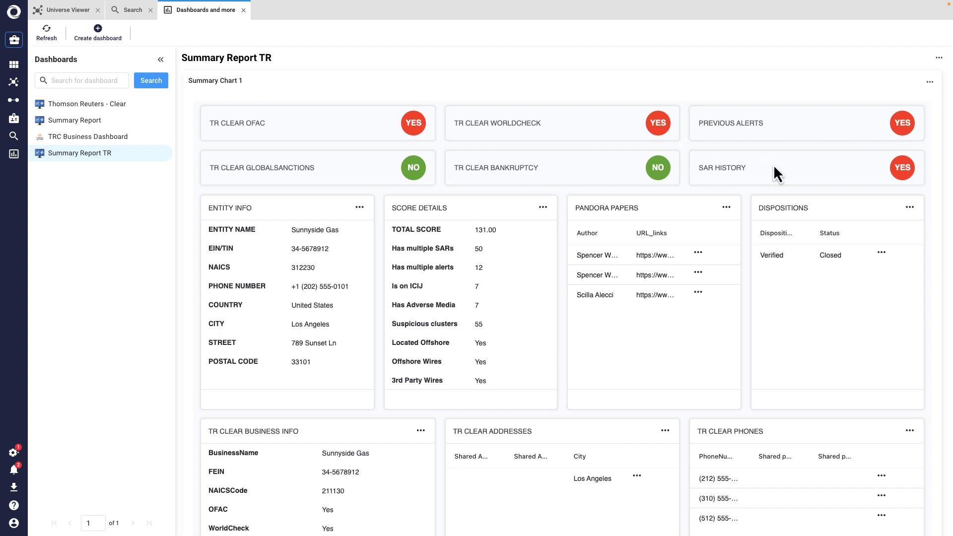
scroll(755, 189, down, 2)
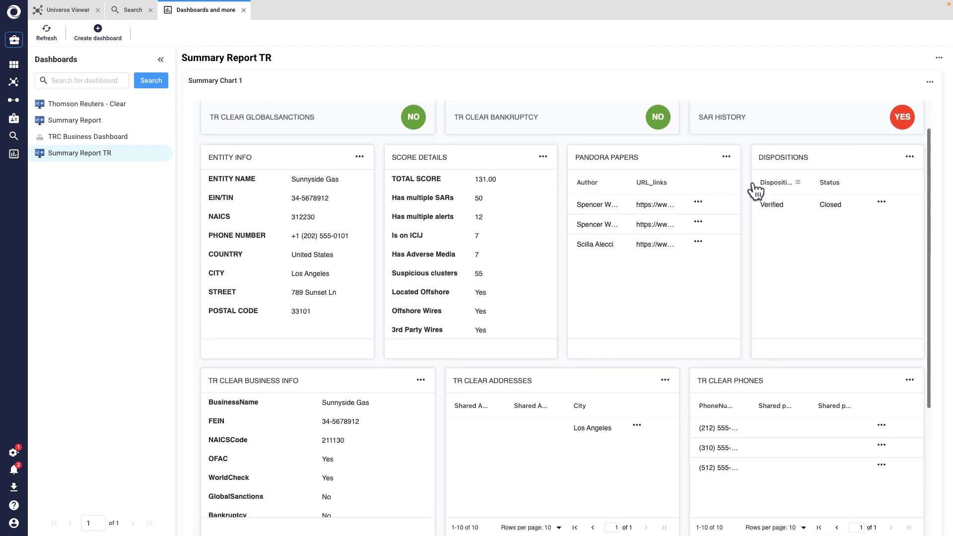
scroll(580, 306, down, 2)
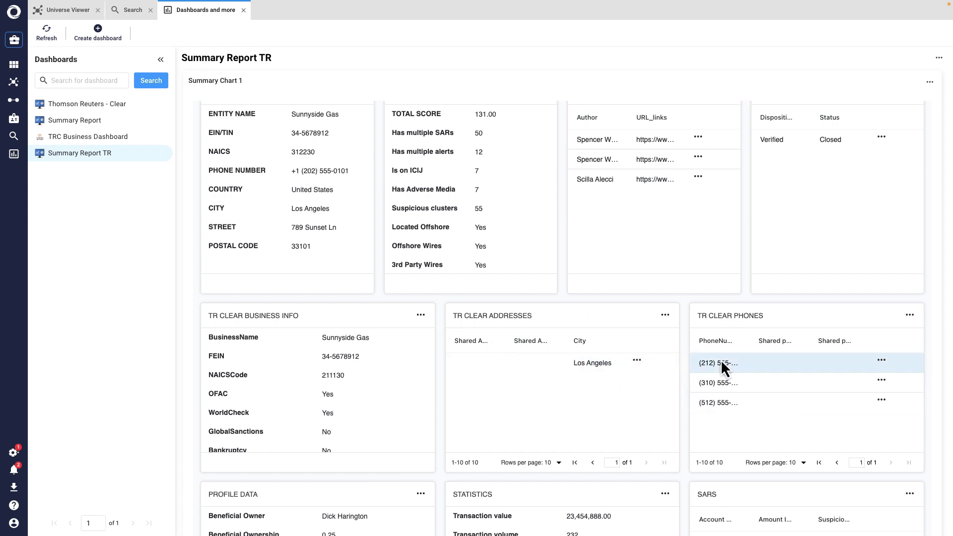
scroll(334, 438, down, 1)
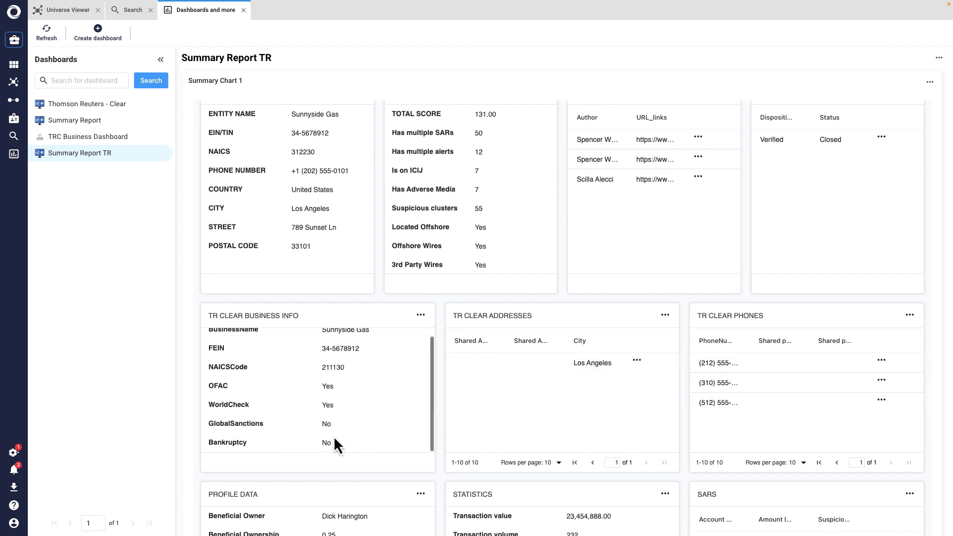
scroll(336, 367, up, 1)
scroll(365, 206, up, 2)
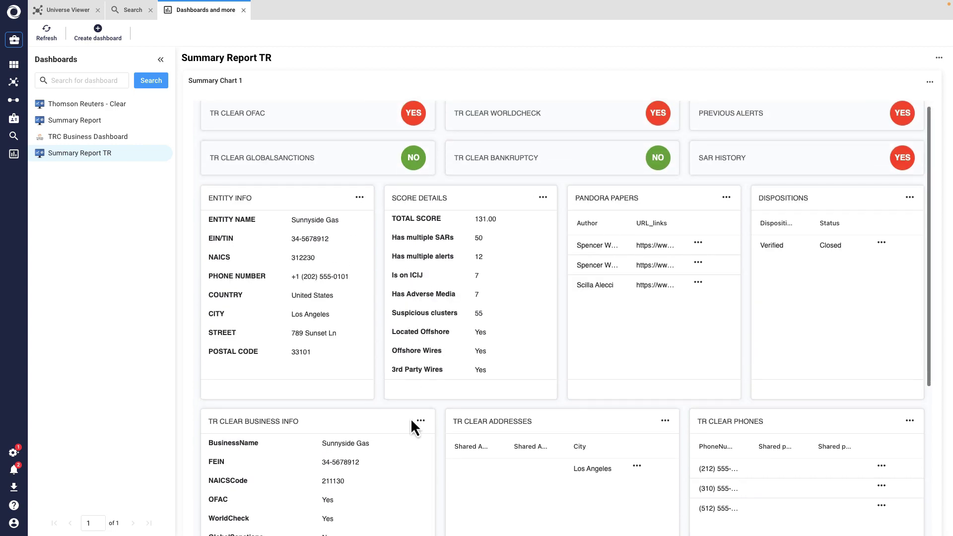
scroll(411, 426, down, 2)
scroll(417, 418, down, 1)
scroll(426, 416, down, 2)
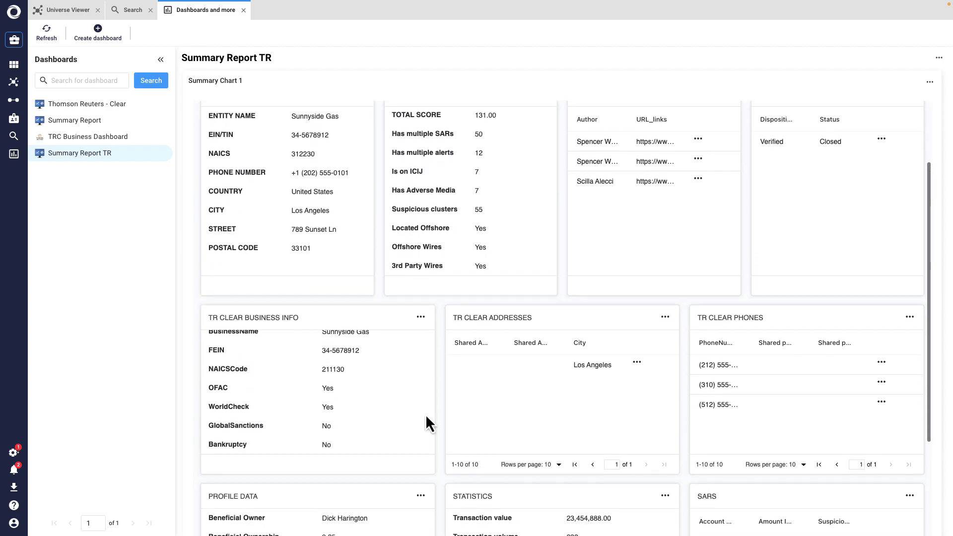
scroll(426, 416, down, 1)
scroll(426, 423, down, 5)
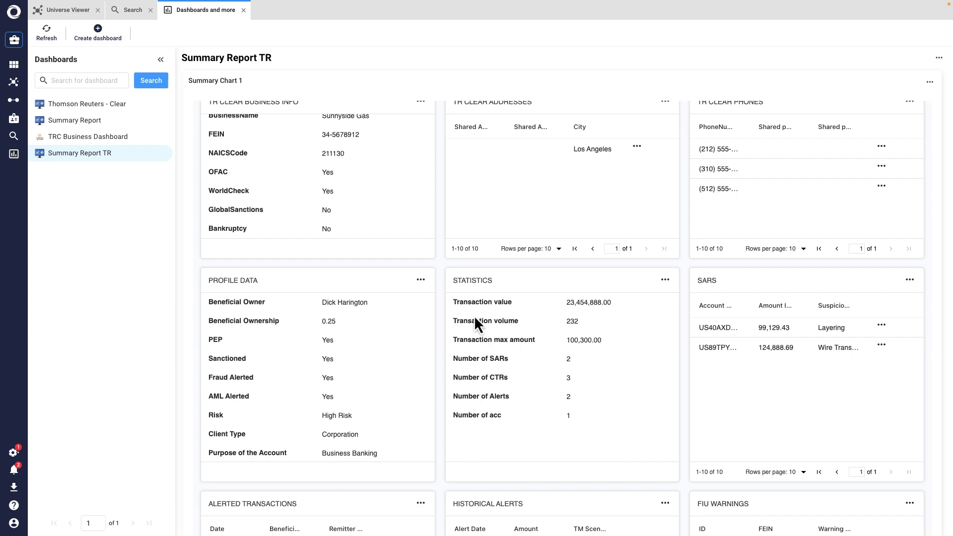
scroll(720, 229, down, 1)
scroll(711, 307, down, 1)
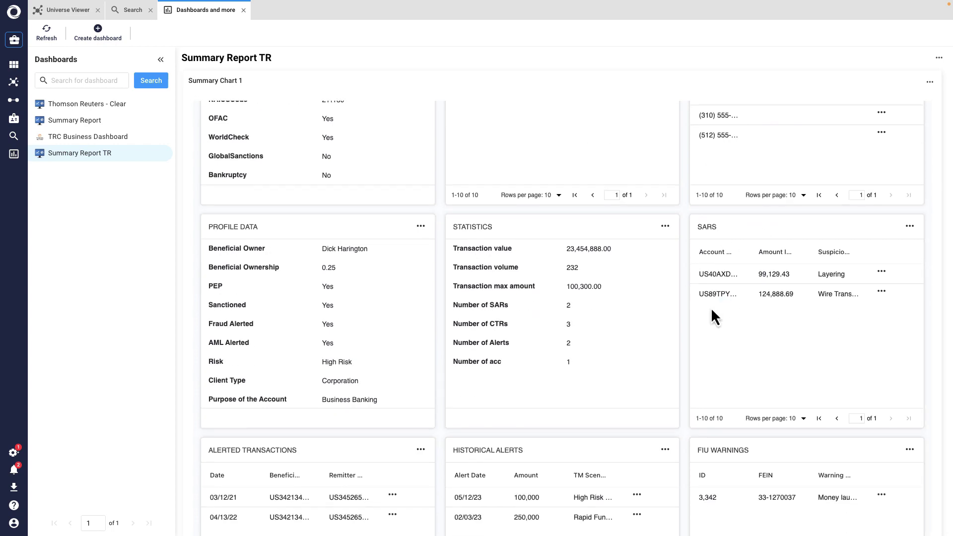
scroll(711, 307, down, 2)
scroll(728, 390, down, 2)
scroll(589, 279, up, 2)
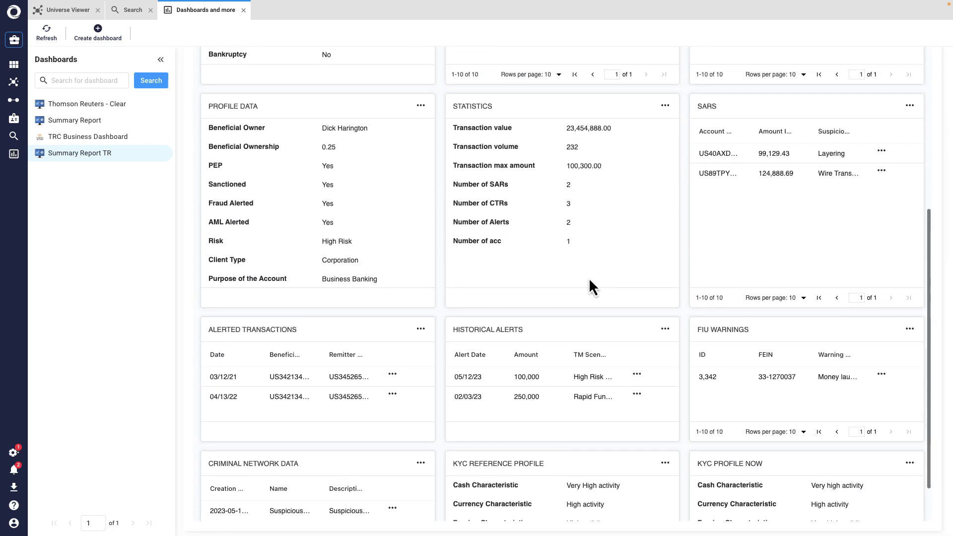
scroll(589, 278, up, 5)
scroll(609, 310, up, 3)
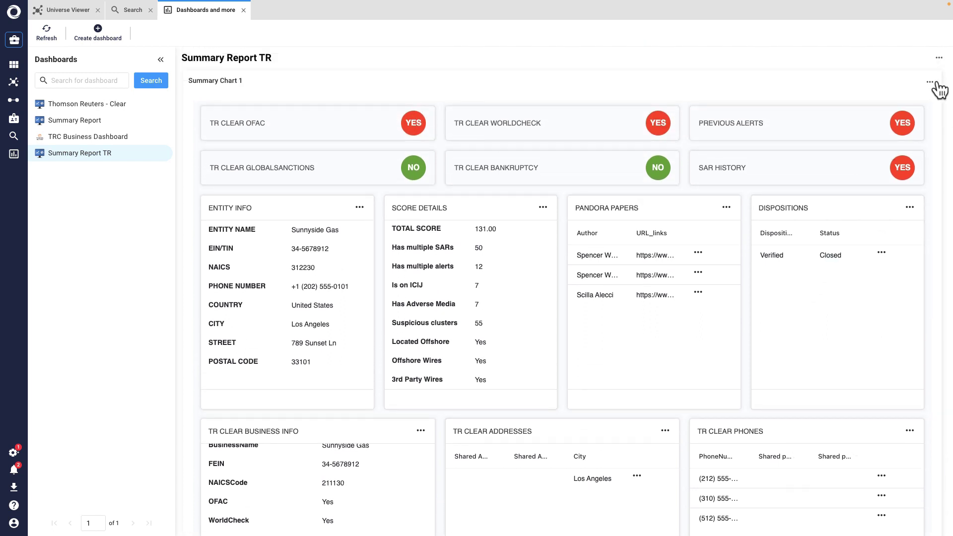
Open Summary Chart 1 as a link chart and add Sunnyside Gas's pre-configured Thomson Reuters objects.
click(930, 82)
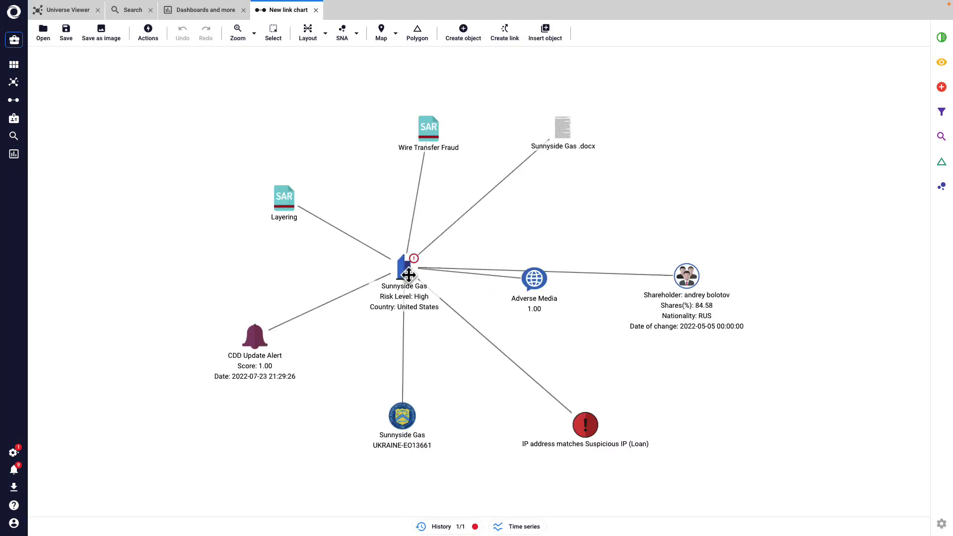
click(408, 275)
click(942, 87)
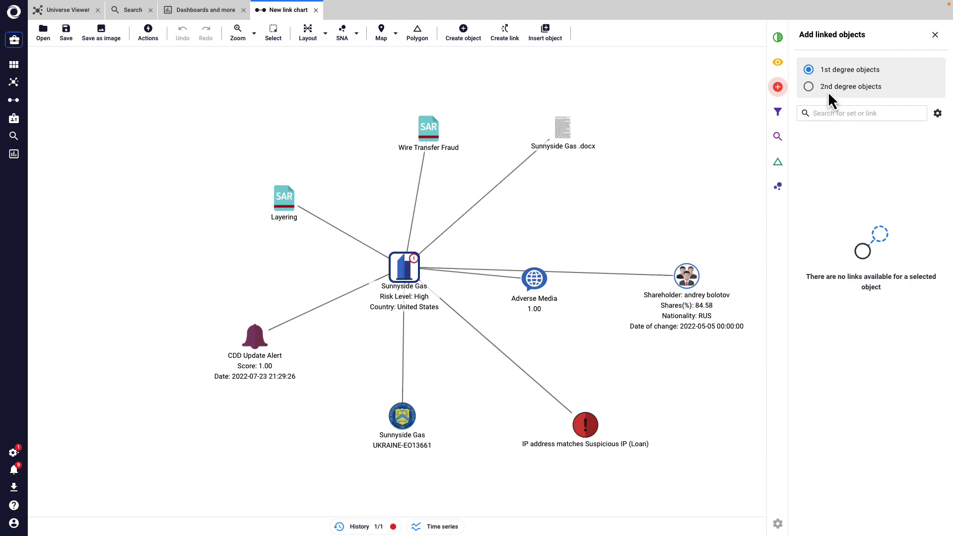
click(808, 103)
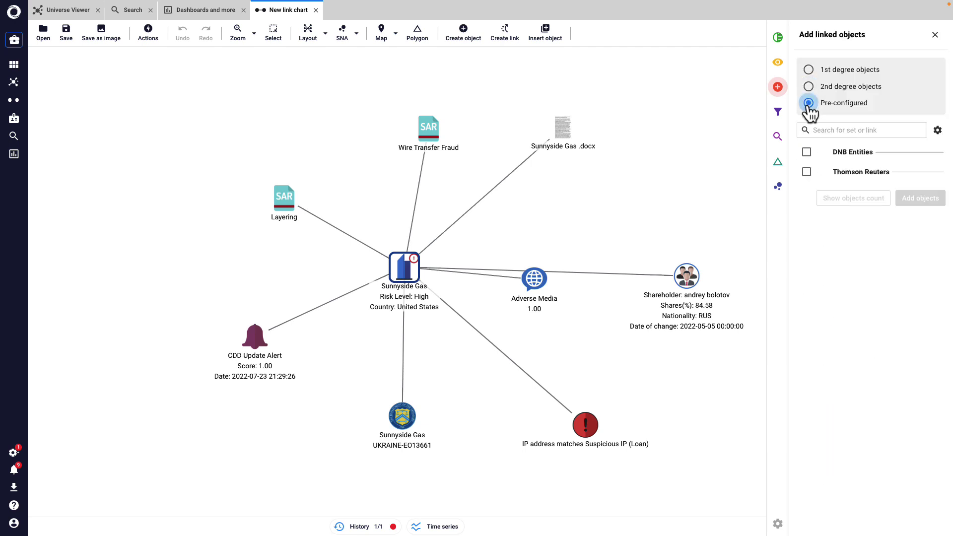
click(807, 172)
click(918, 201)
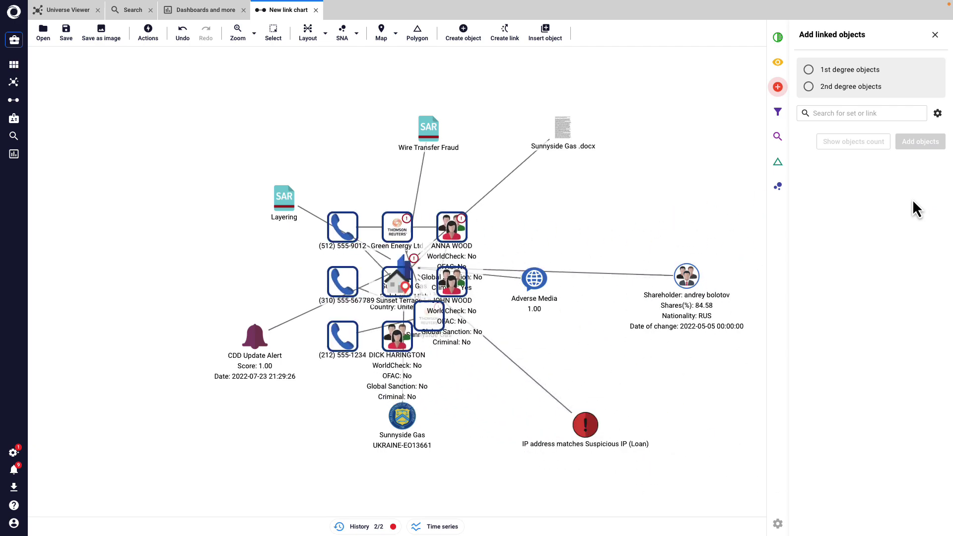
click(779, 38)
Turn on connection labels, auto-arrange the chart, and centre the Thomson Reuters cluster.
click(935, 108)
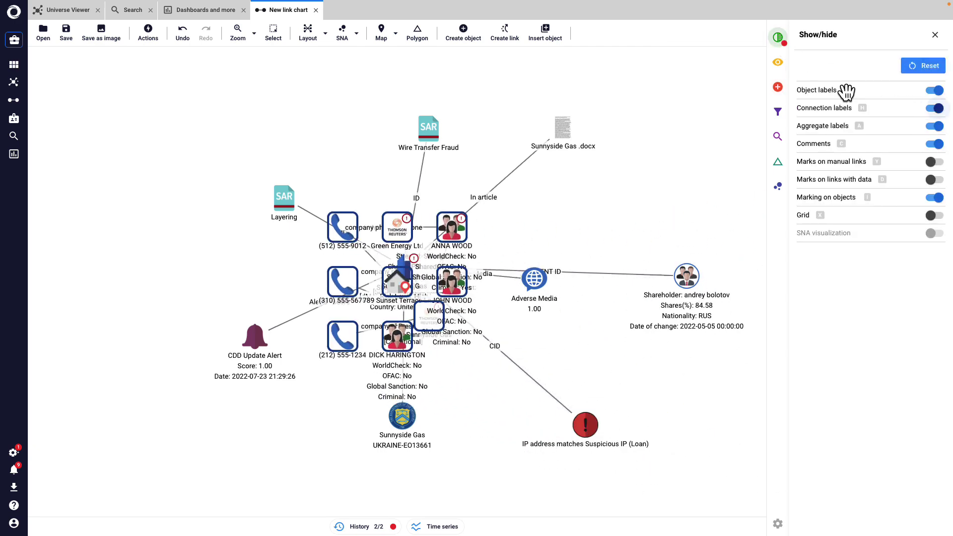
click(311, 33)
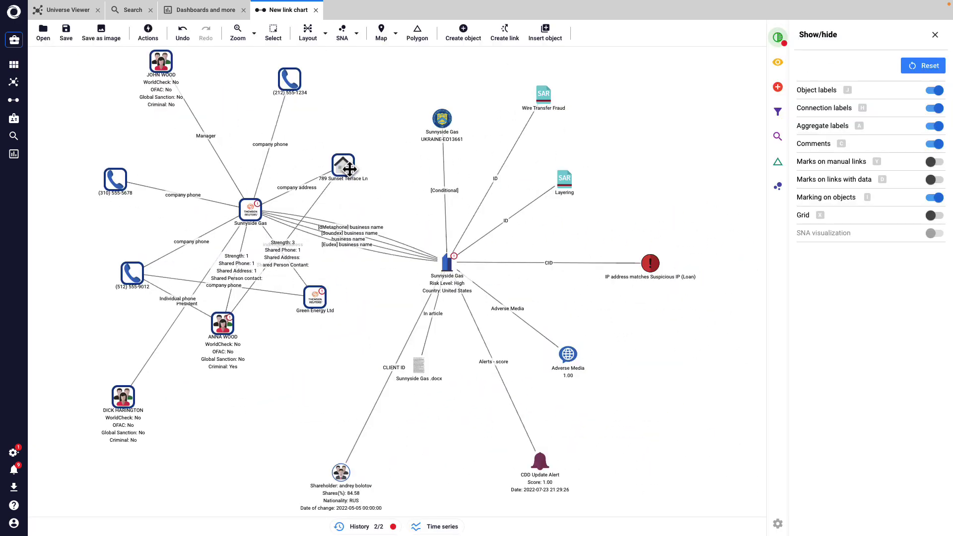
scroll(244, 219, up, 5)
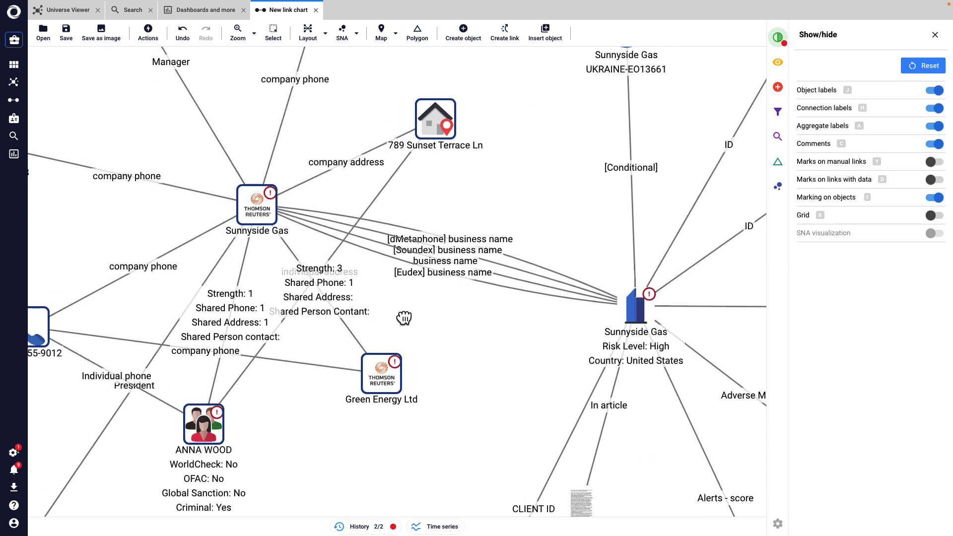
drag(403, 318, 326, 314)
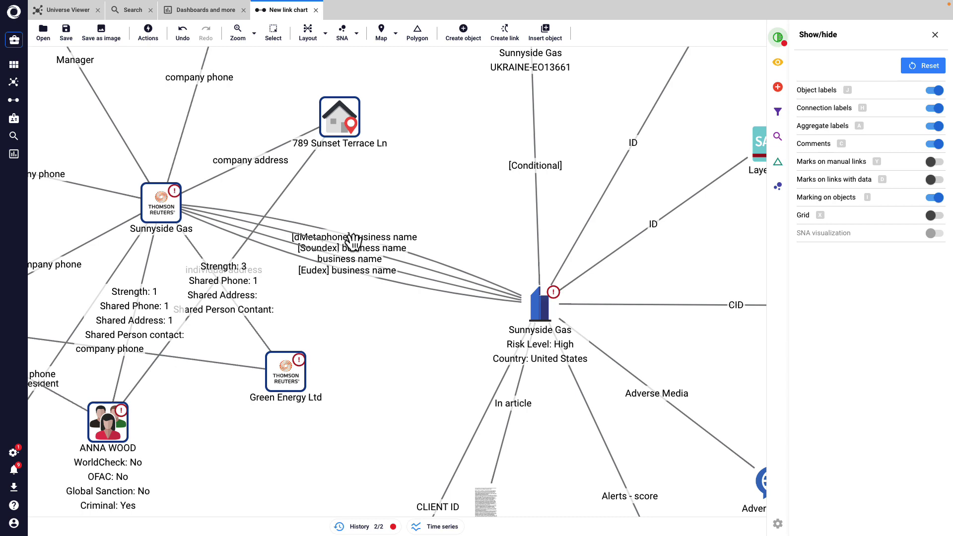
drag(325, 323, 410, 316)
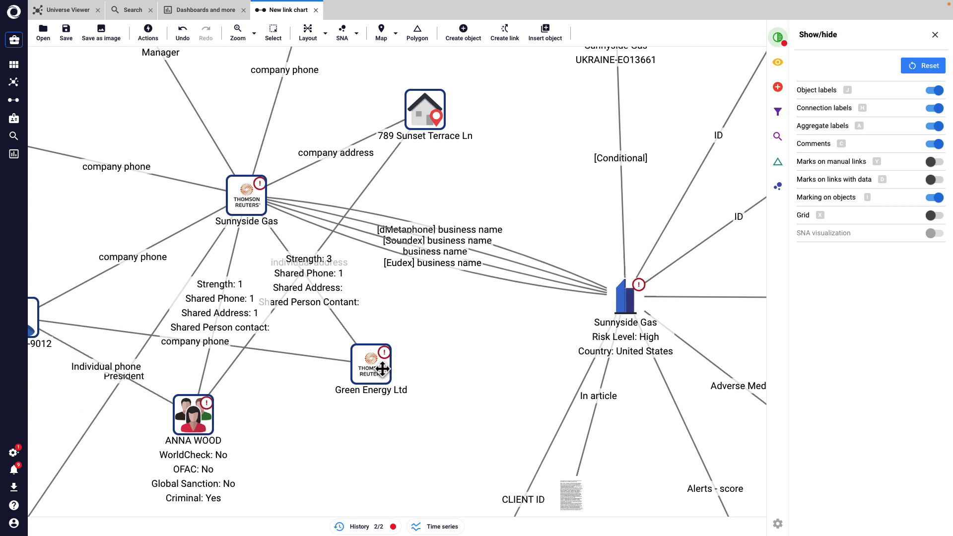
drag(392, 354, 387, 348)
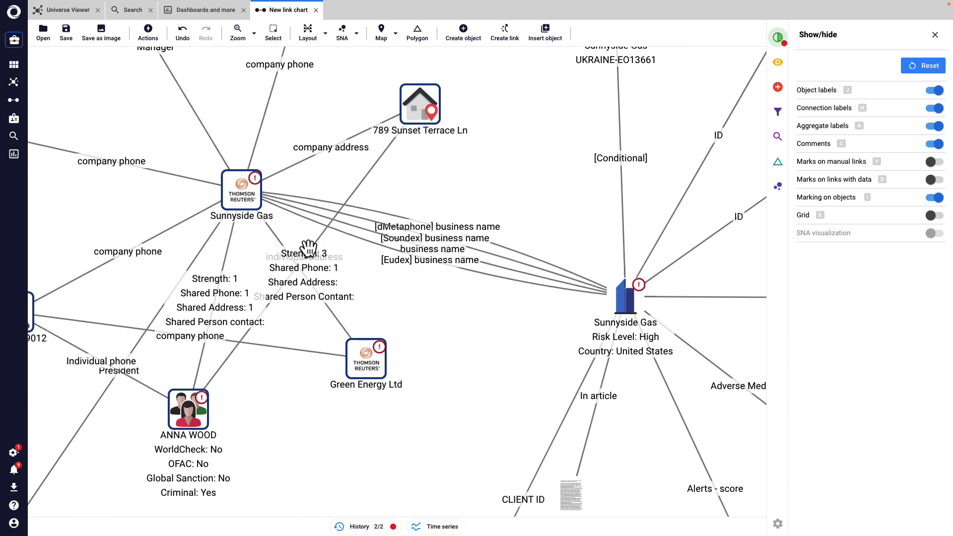
click(437, 337)
drag(374, 362, 444, 396)
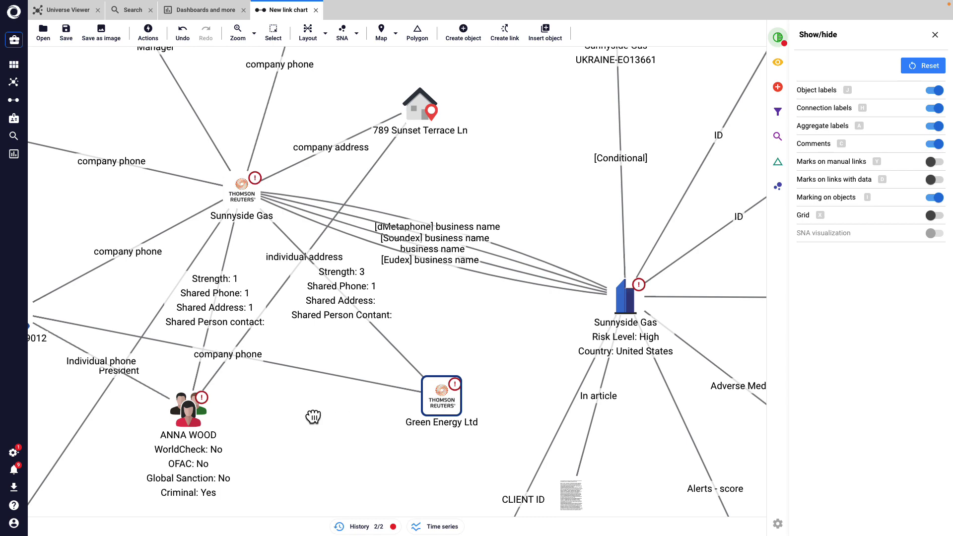
scroll(430, 420, down, 3)
drag(354, 417, 335, 430)
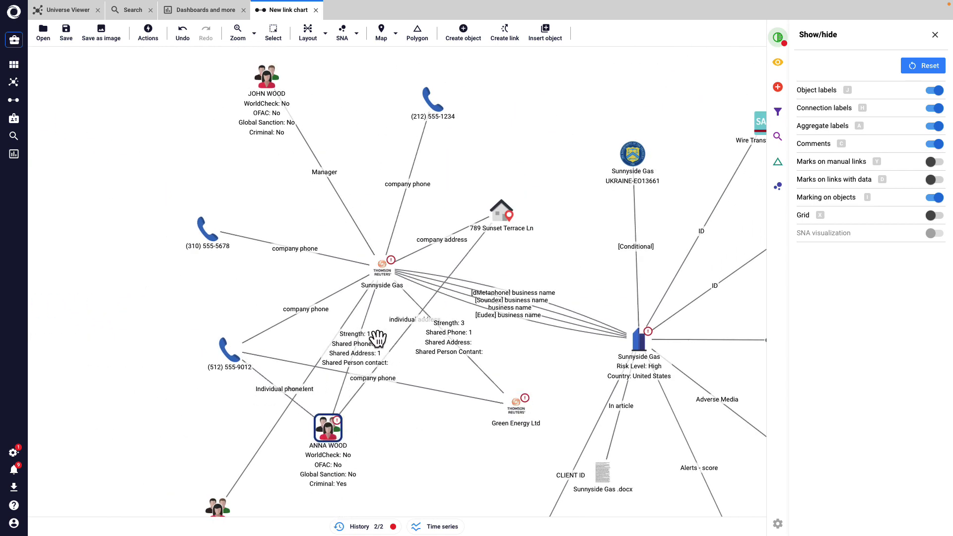
drag(340, 422, 346, 422)
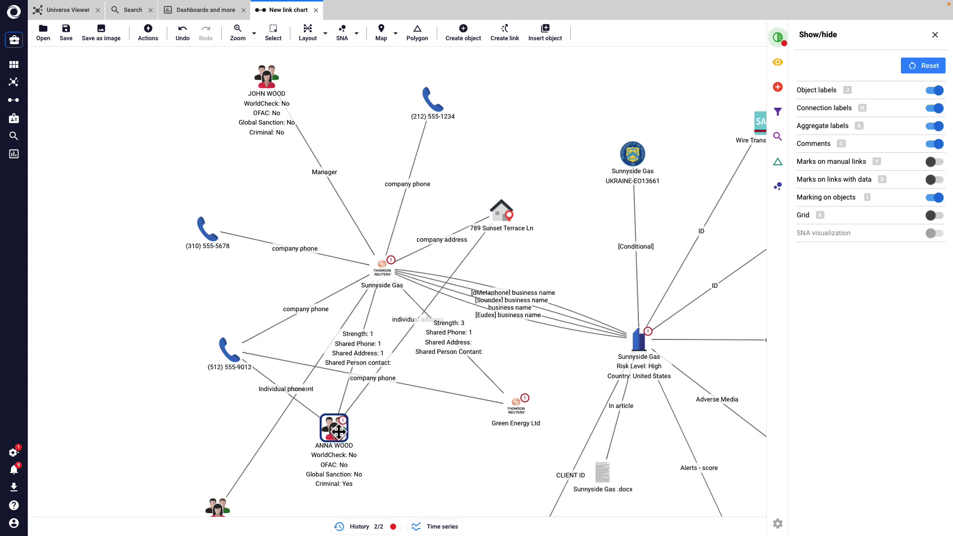
drag(546, 246, 494, 218)
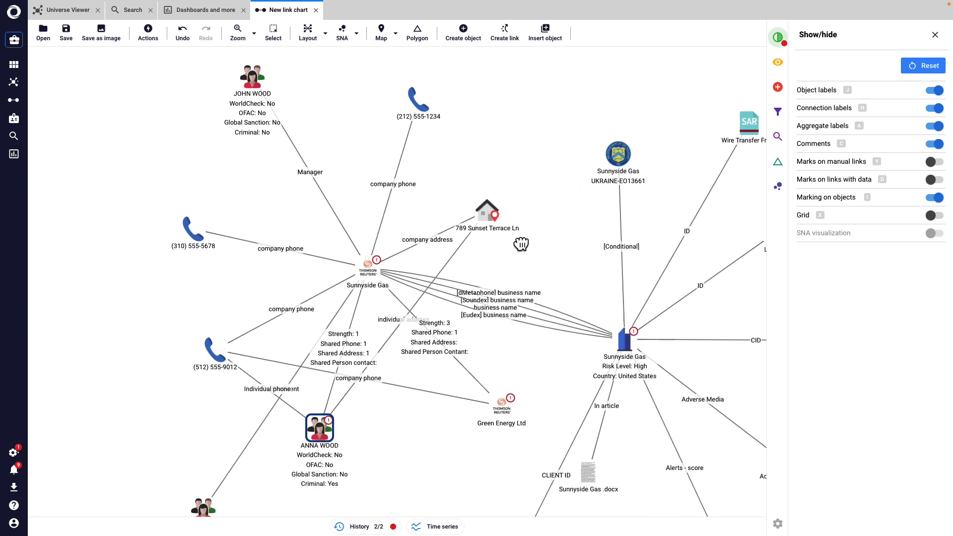
scroll(339, 235, up, 3)
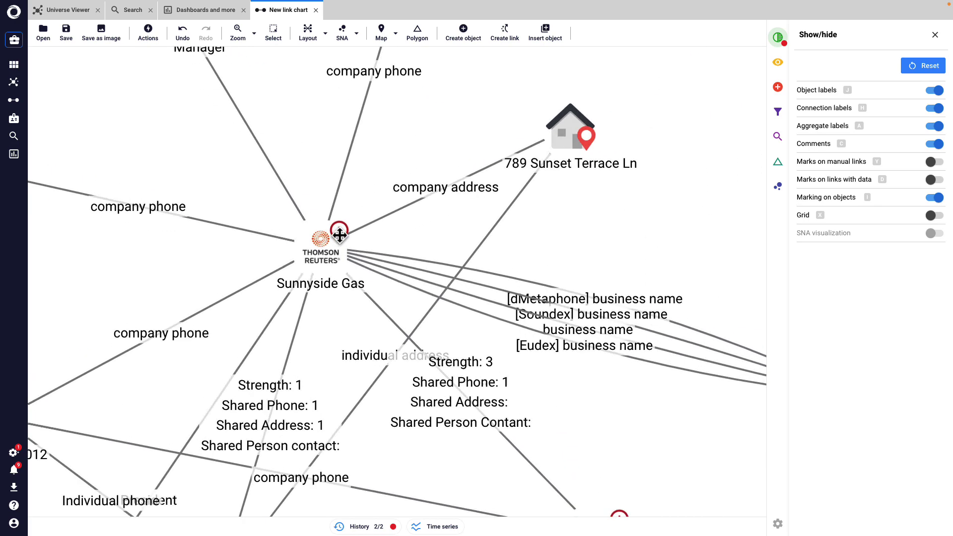
scroll(332, 237, down, 2)
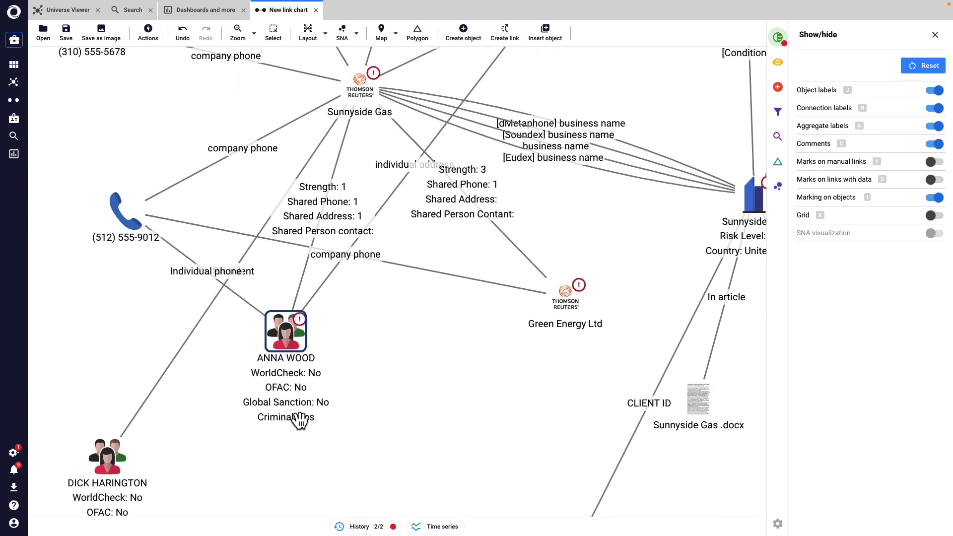
drag(357, 349, 341, 458)
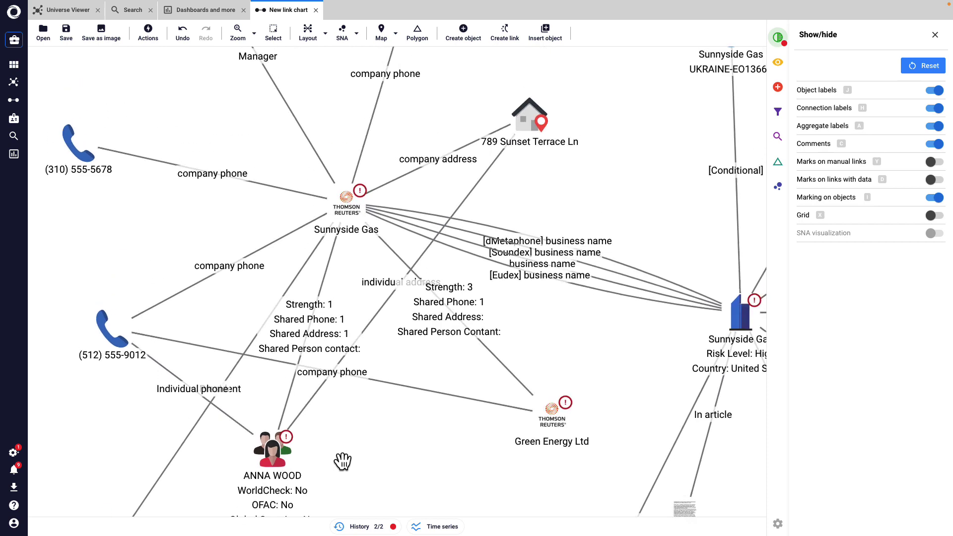
drag(386, 213, 386, 211)
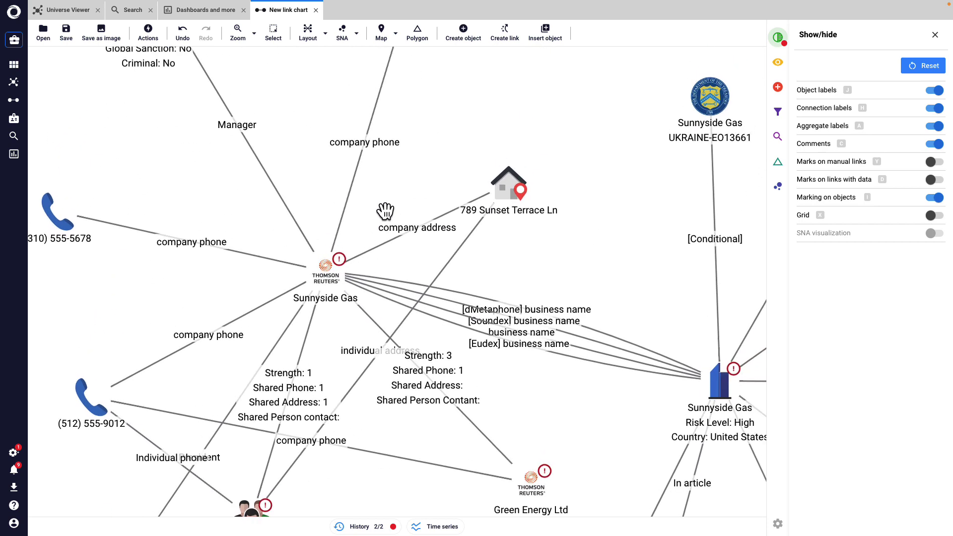